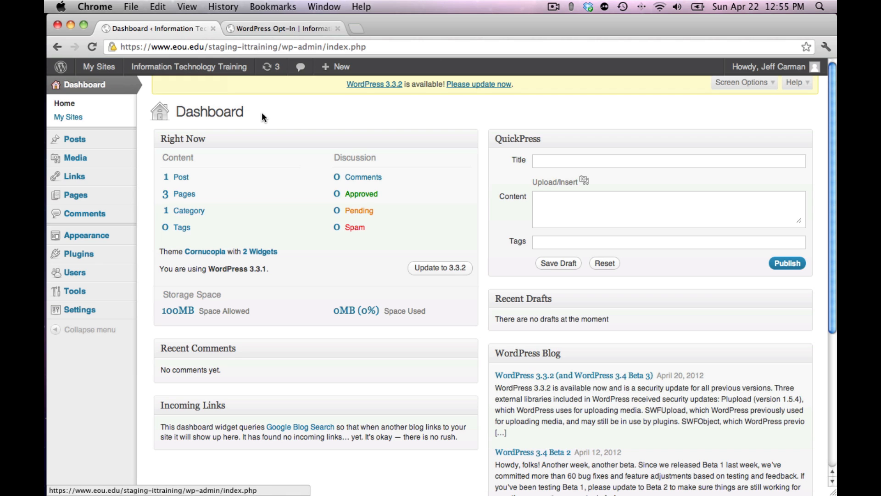
# Step: Open the list of all pages on the site
pyautogui.moveTo(115, 202)
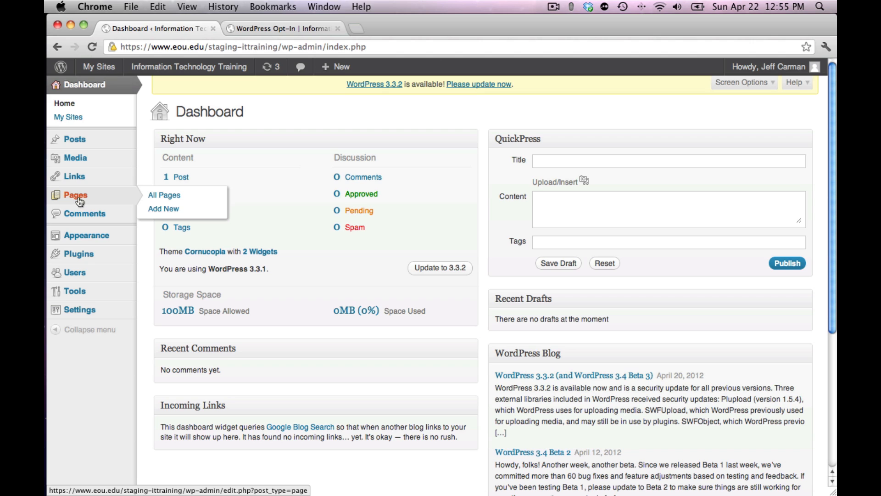
pyautogui.click(160, 196)
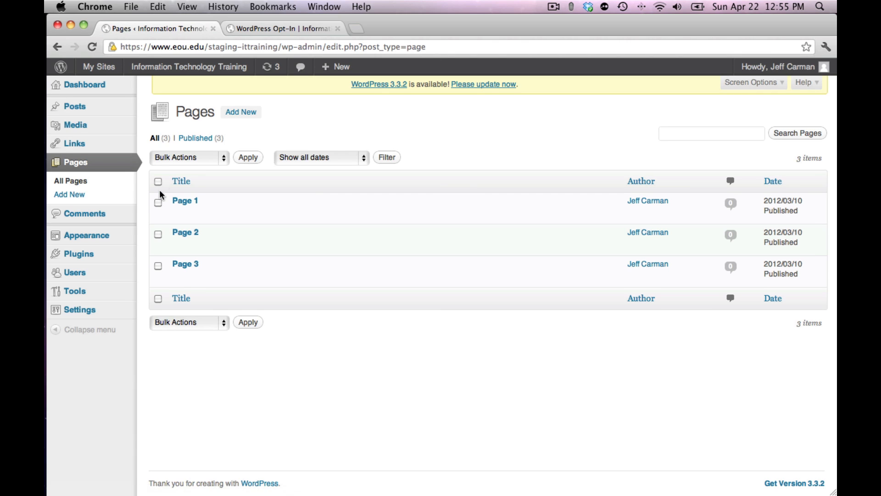
pyautogui.moveTo(220, 208)
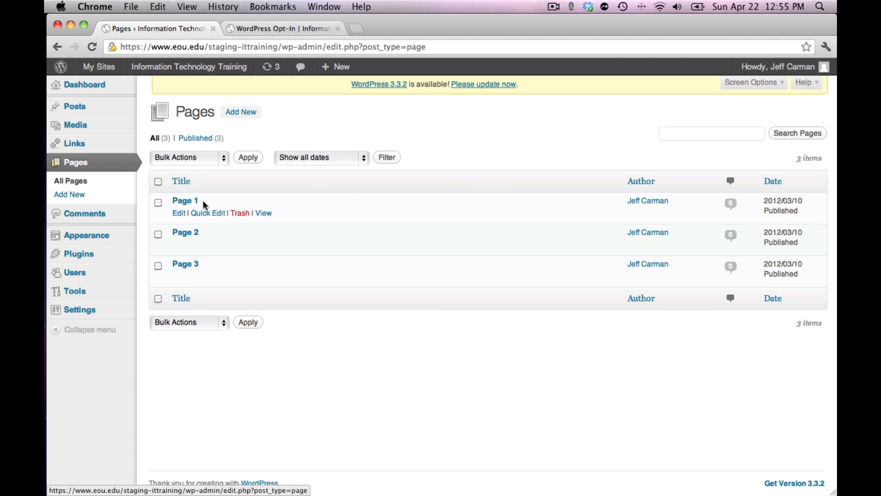
pyautogui.moveTo(197, 266)
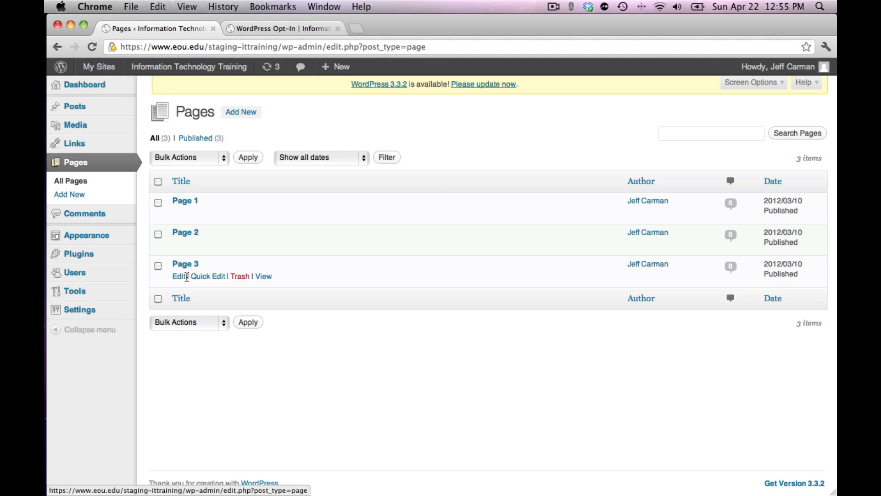
pyautogui.moveTo(182, 212)
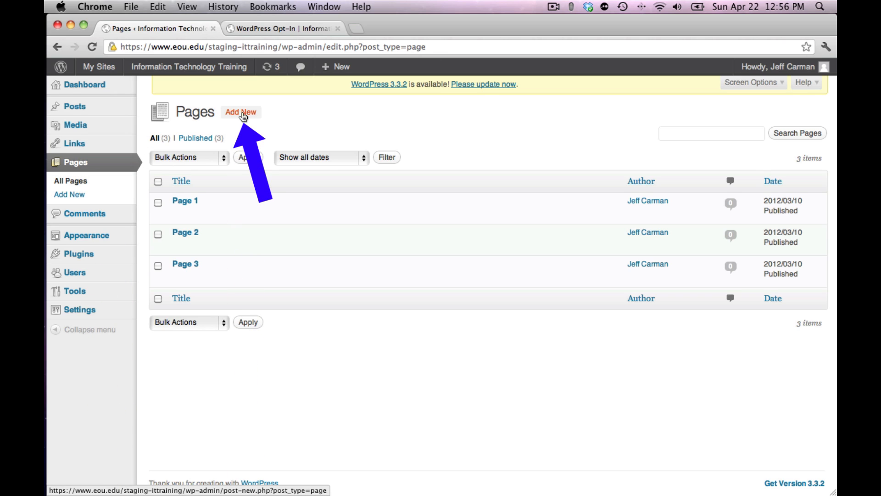
# Step: Add a new page and give it the title "Page 4"
pyautogui.click(242, 113)
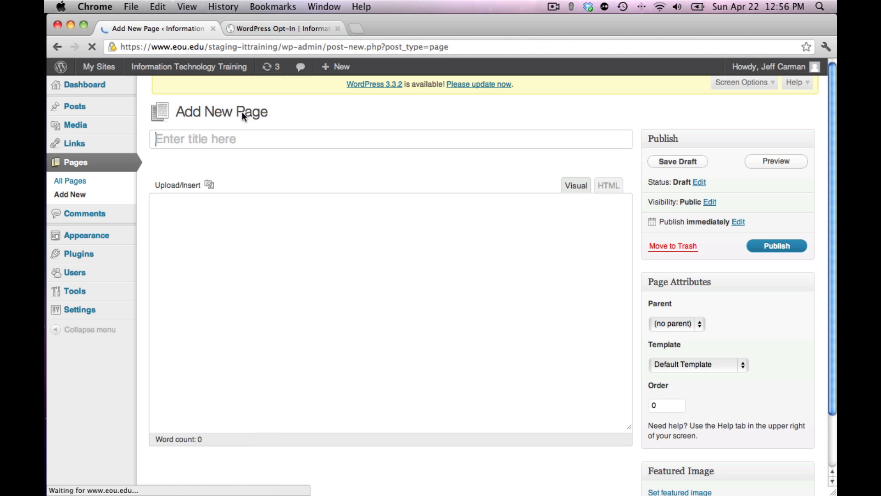
pyautogui.click(203, 137)
pyautogui.write('Page 4')
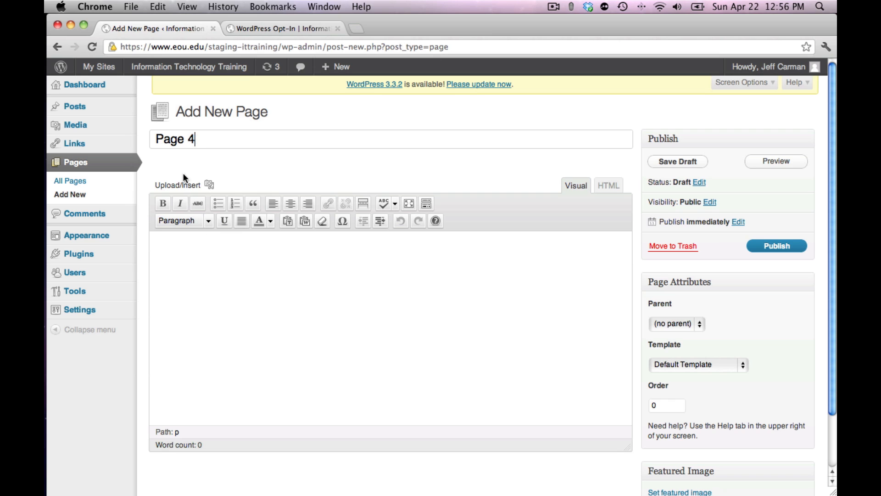
pyautogui.click(181, 268)
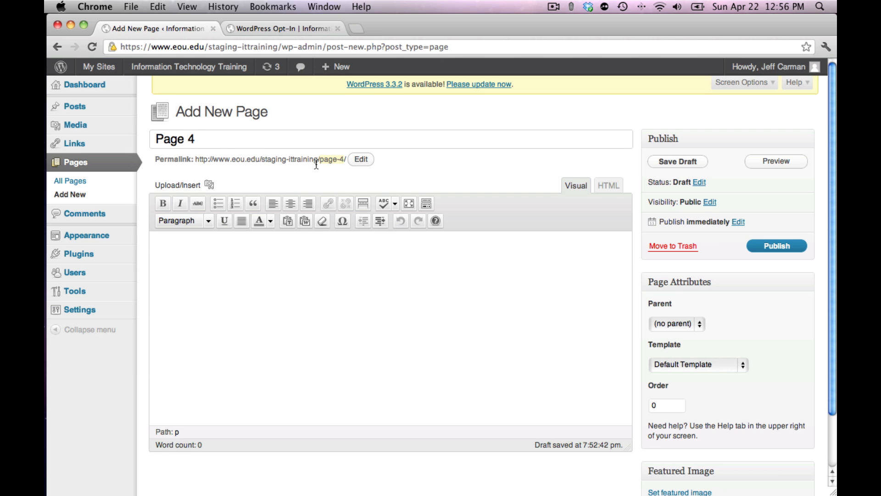
# Step: Change the permalink slug of the page to "google" and enter "Content" as its body text
pyautogui.click(361, 159)
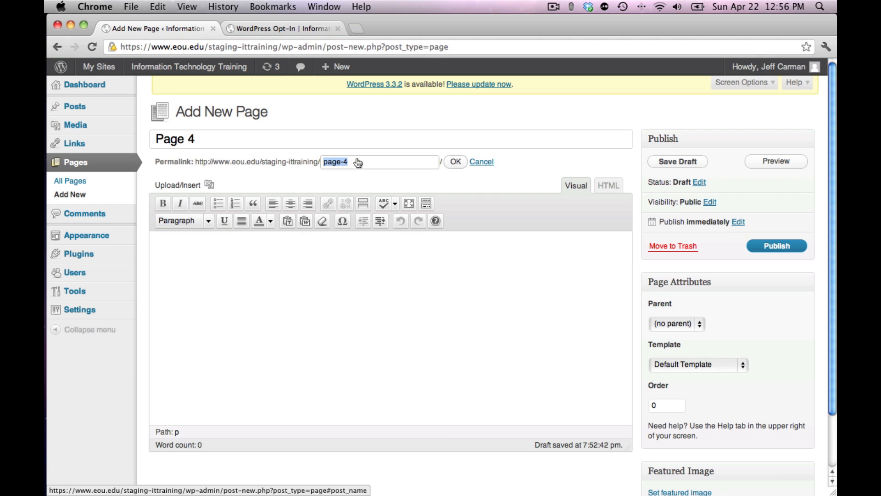
pyautogui.write('google')
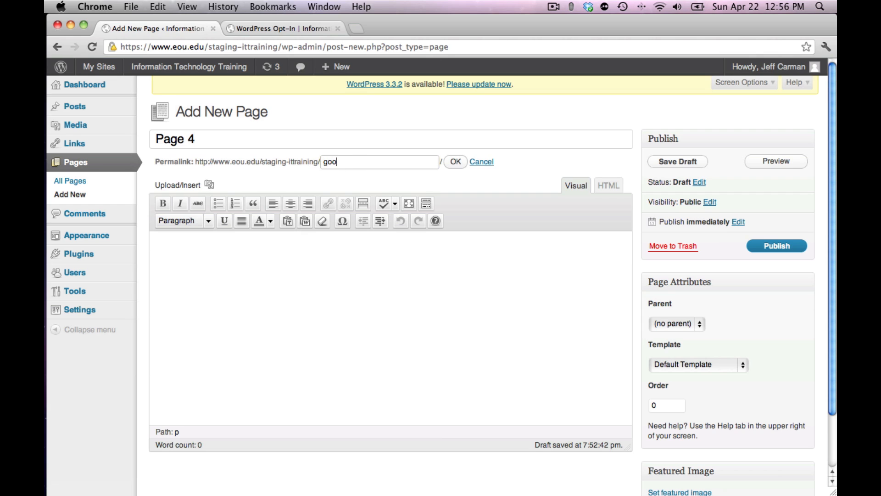
pyautogui.click(456, 164)
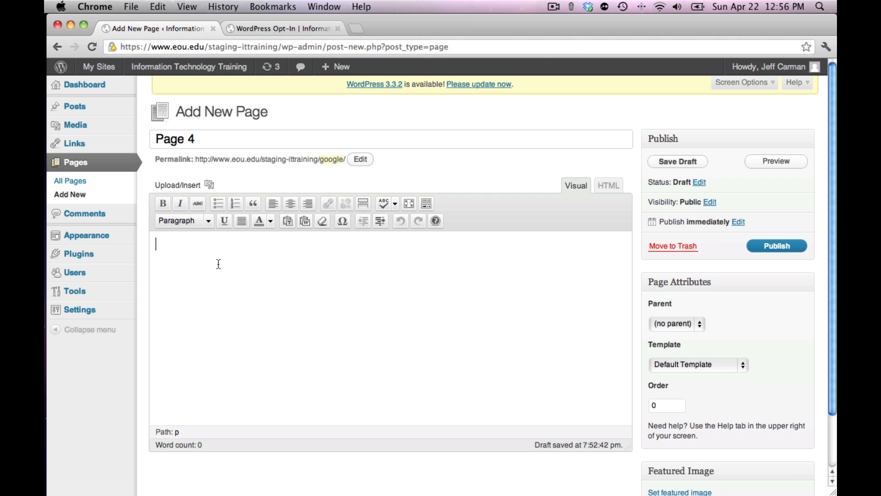
pyautogui.write('Content')
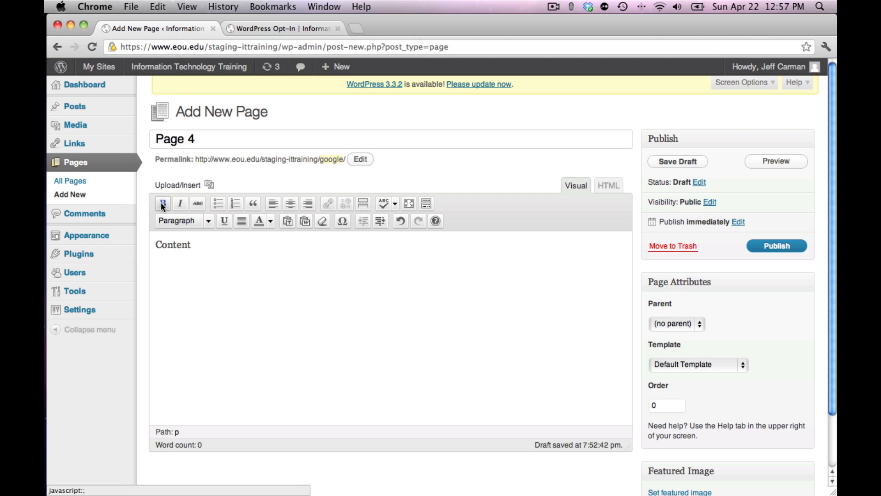
# Step: Try bold, italic and strikethrough on the word "Content" and remove all of that formatting again
pyautogui.click(157, 245)
pyautogui.moveTo(157, 244); pyautogui.dragTo(193, 245)
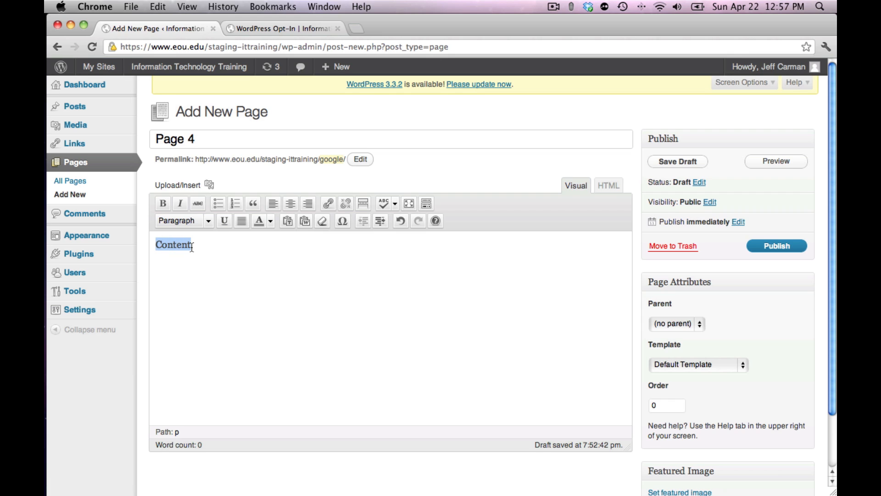
pyautogui.click(163, 203)
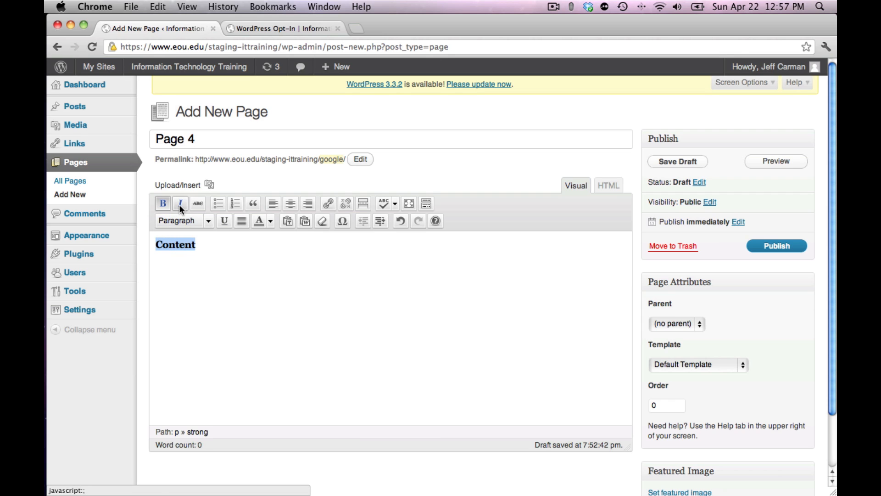
pyautogui.click(180, 207)
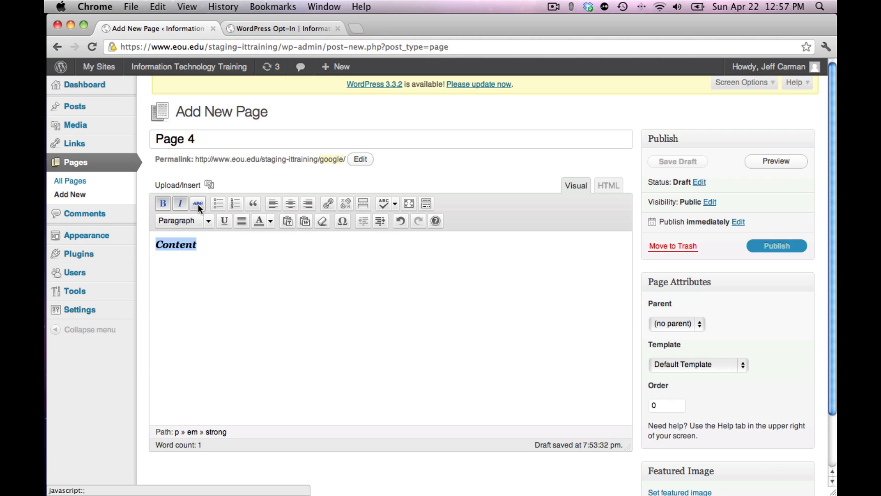
pyautogui.click(198, 206)
pyautogui.click(199, 206)
pyautogui.click(179, 205)
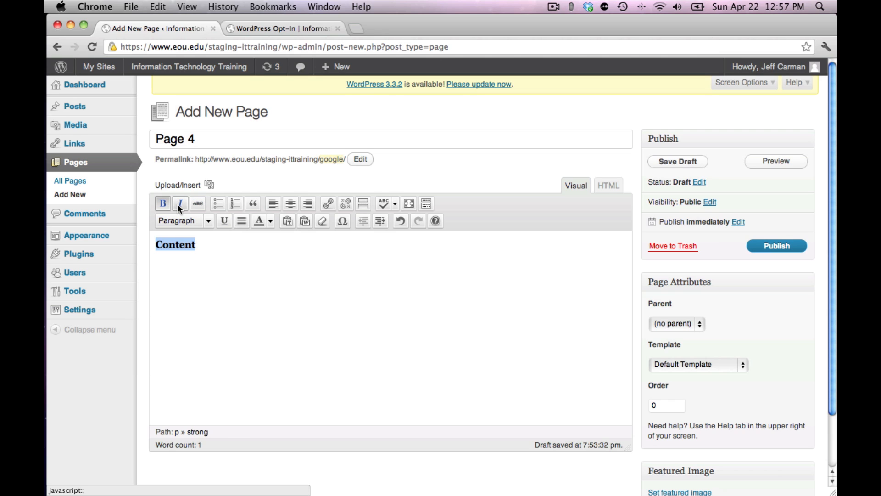
pyautogui.click(162, 204)
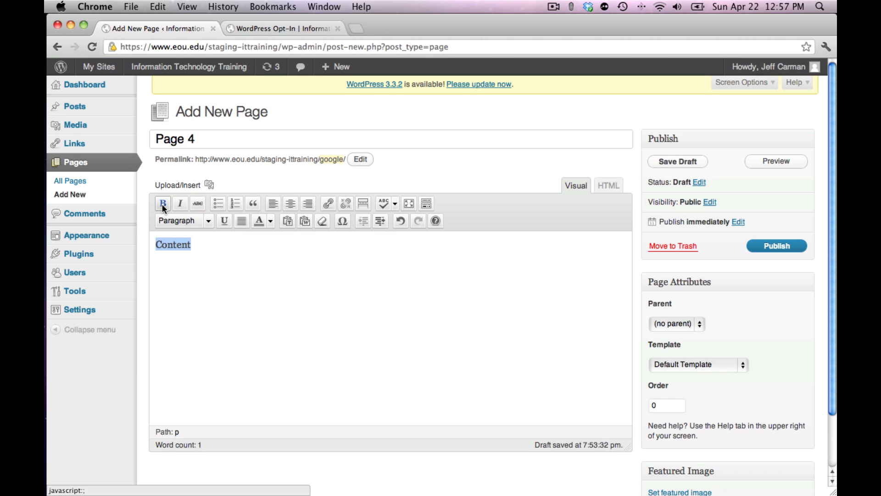
pyautogui.click(156, 246)
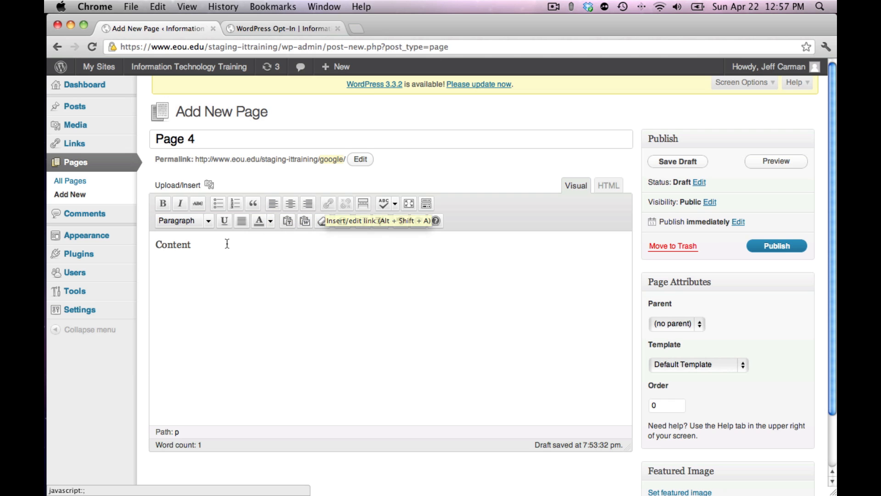
# Step: Add a new paragraph reading "Link to Google" below the word "Content"
pyautogui.click(207, 243)
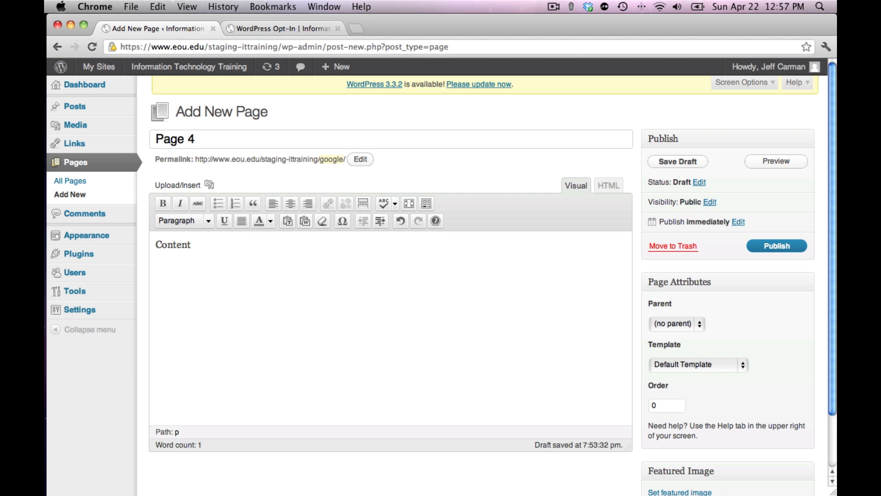
pyautogui.press('Return')
pyautogui.write('Link to Google')
pyautogui.moveTo(157, 275); pyautogui.dragTo(222, 281)
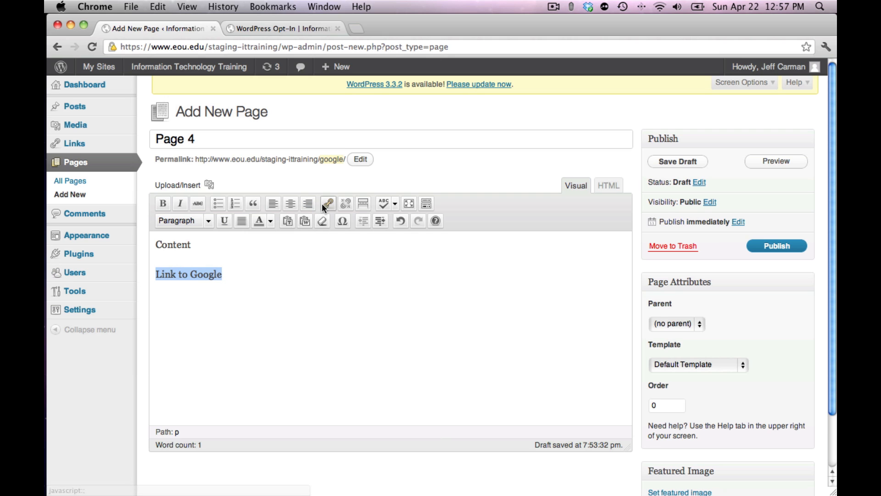
pyautogui.click(328, 203)
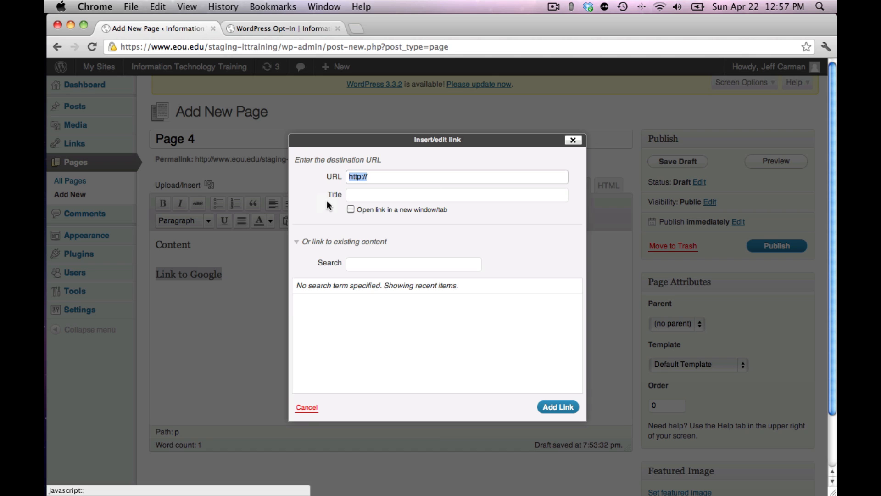
pyautogui.click(378, 177)
pyautogui.write('www')
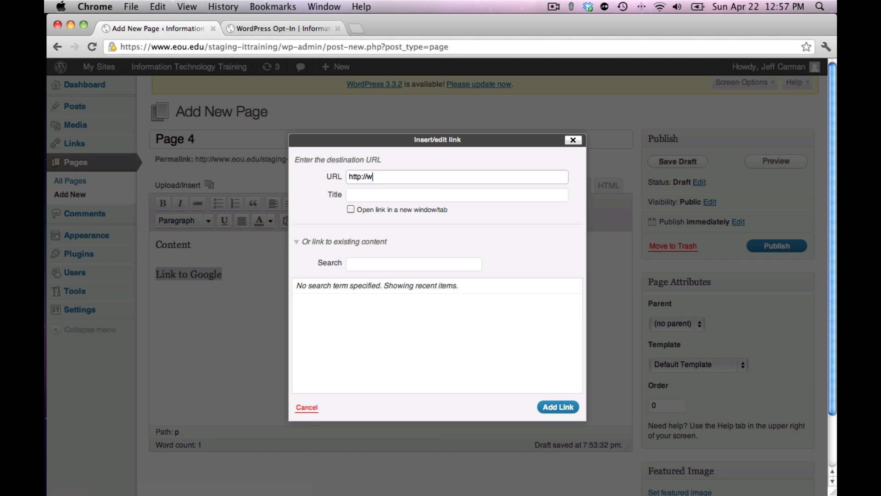
pyautogui.write('.google.com')
# Step: Give the link the title "This link will take you to Google" and add it to the text
pyautogui.click(365, 195)
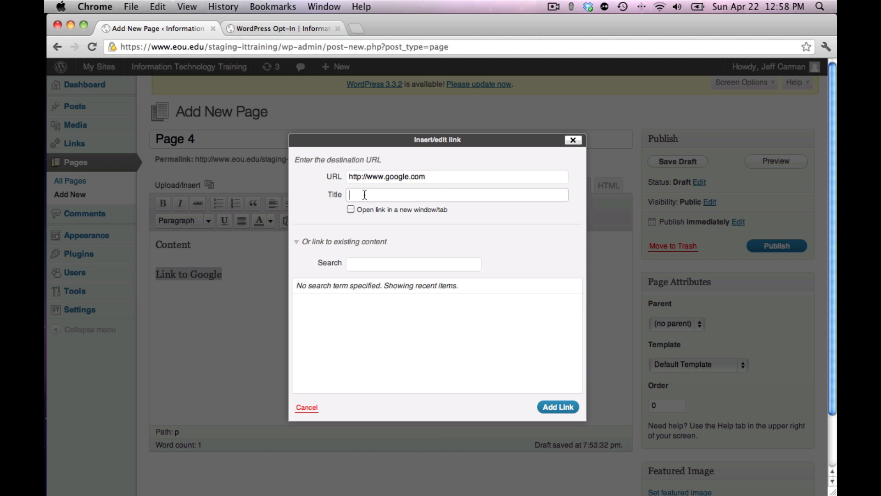
pyautogui.write('This link wll take you to')
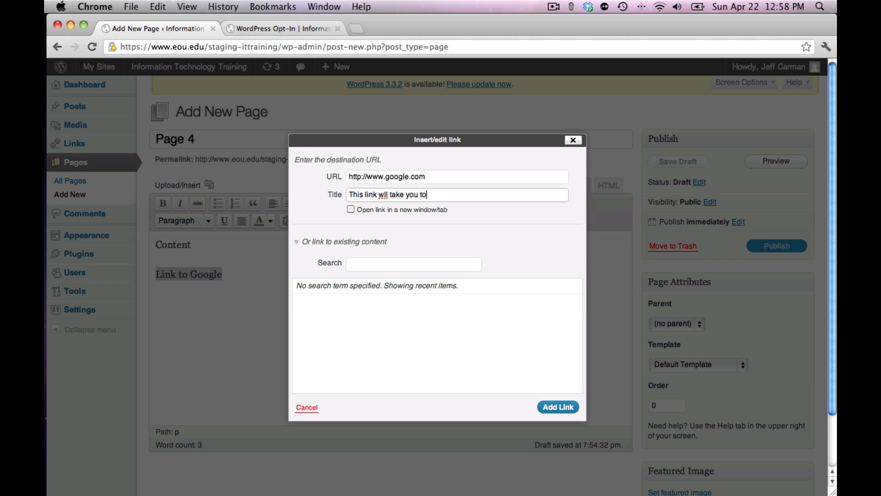
pyautogui.write(' Google')
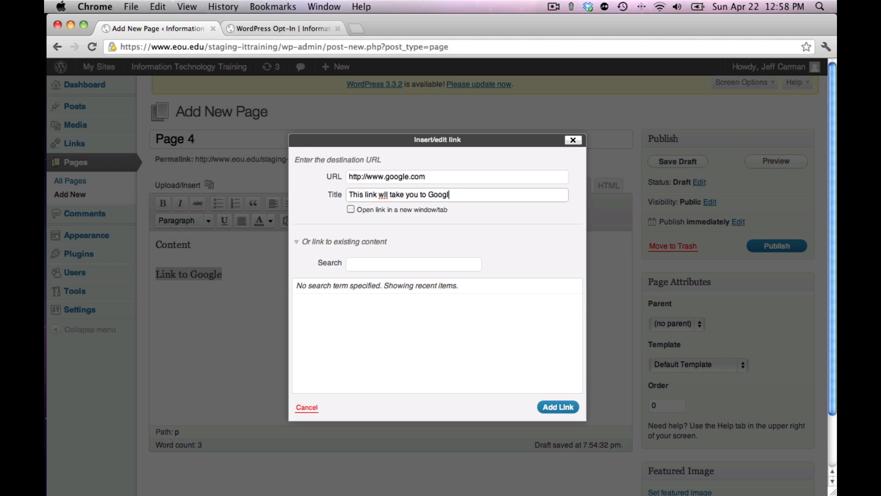
pyautogui.click(389, 196)
pyautogui.write('i')
pyautogui.click(559, 408)
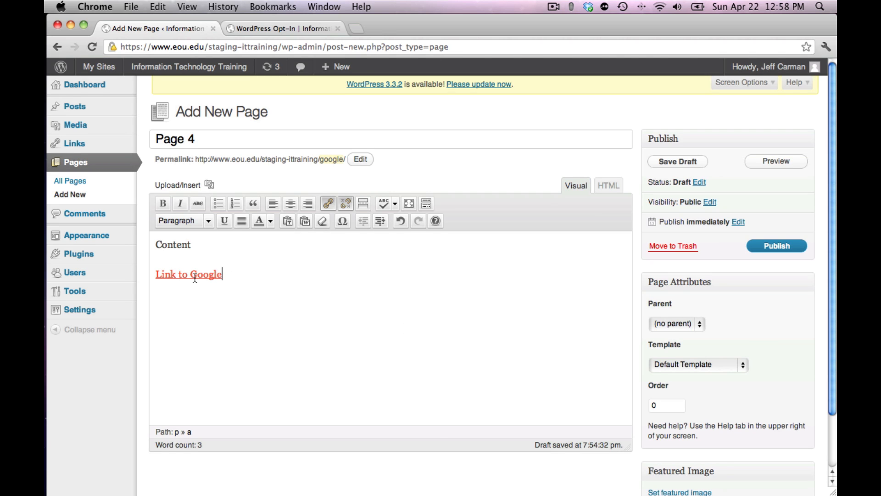
# Step: Reopen the settings of the "Link to Google" link to review its URL and title, and close them with an update
pyautogui.moveTo(202, 275)
pyautogui.rightClick(180, 277)
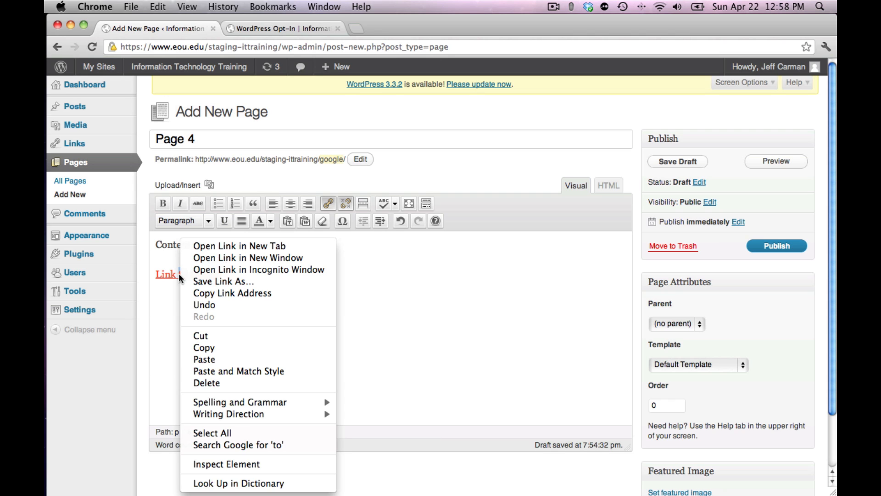
pyautogui.click(168, 299)
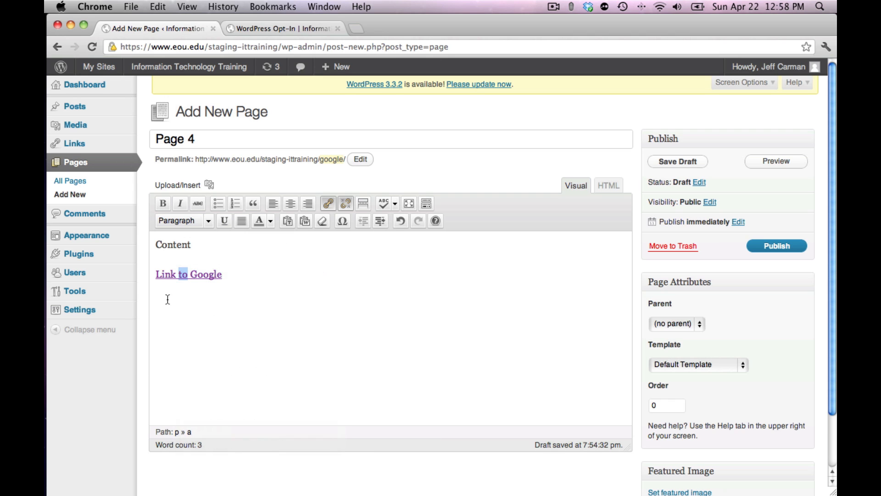
pyautogui.click(210, 274)
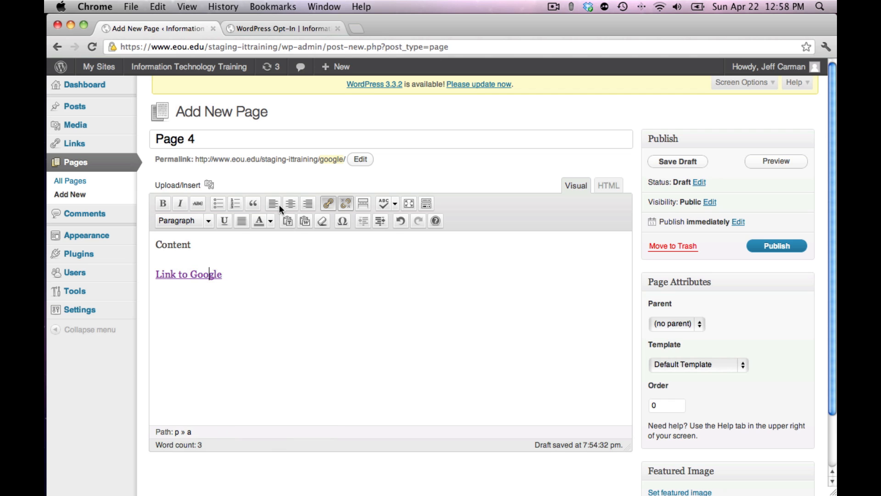
pyautogui.click(327, 202)
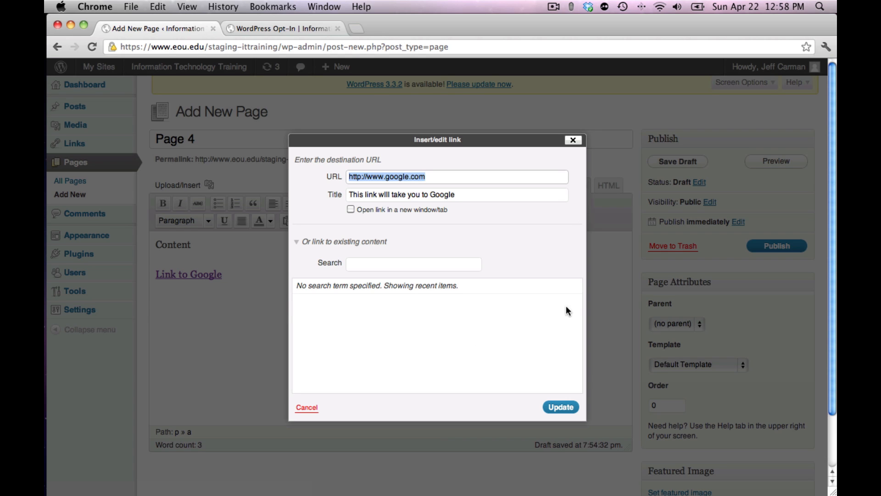
pyautogui.click(561, 407)
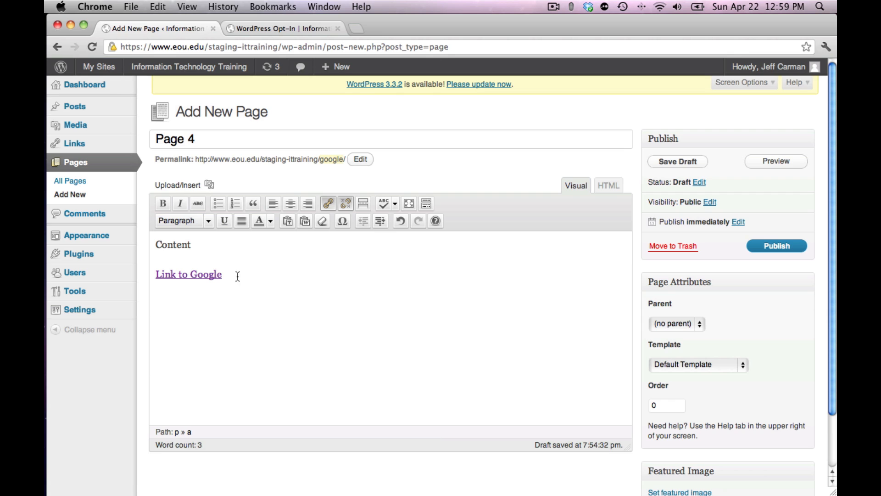
# Step: Remove the hyperlink from the whole text "Link to Google", keeping the words
pyautogui.moveTo(225, 274); pyautogui.dragTo(156, 274)
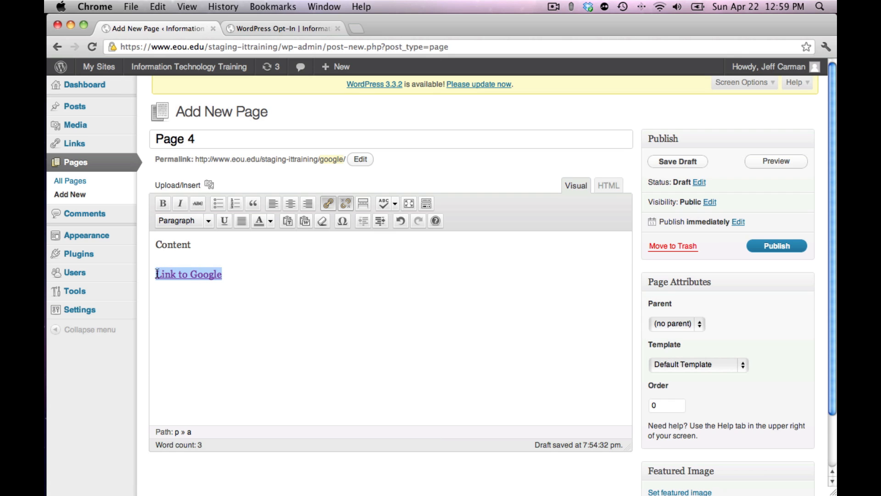
pyautogui.click(345, 203)
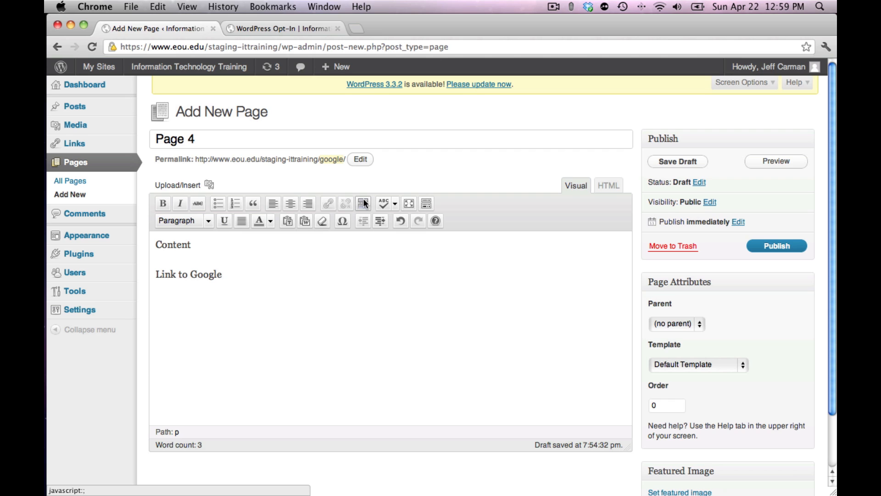
# Step: Hide the Kitchen Sink row of extra formatting tools, show it once more, and hide it again
pyautogui.click(426, 202)
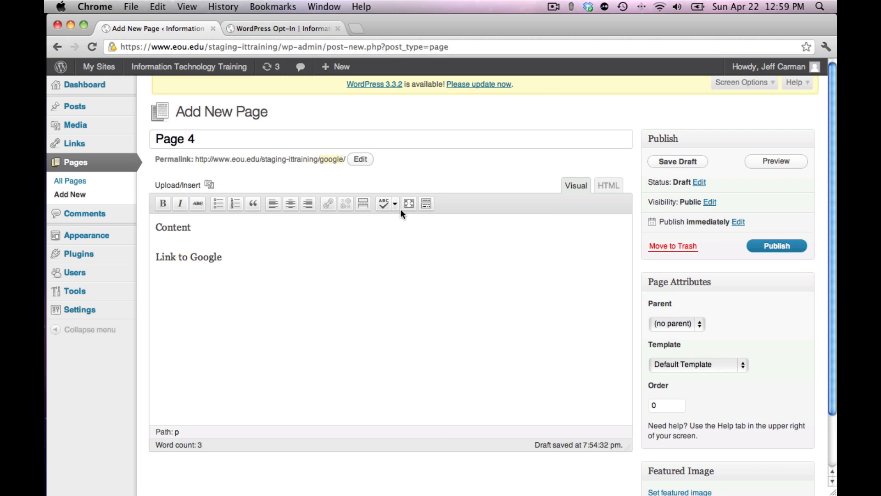
pyautogui.click(427, 203)
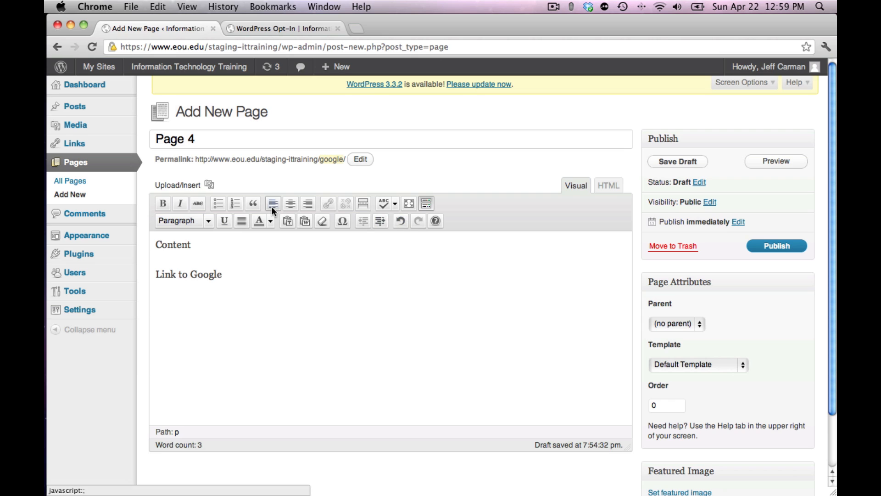
pyautogui.click(426, 202)
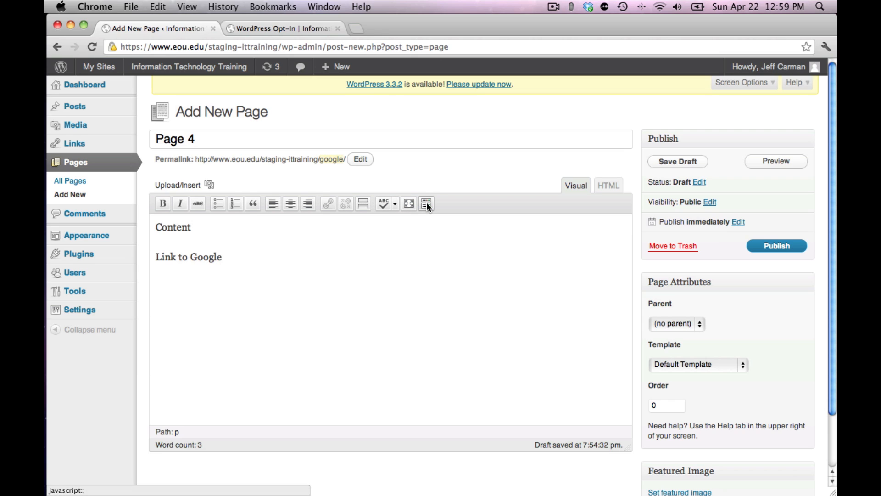
# Step: Show the Kitchen Sink row of extra formatting tools and format the first line "Content" as Heading 1
pyautogui.click(426, 204)
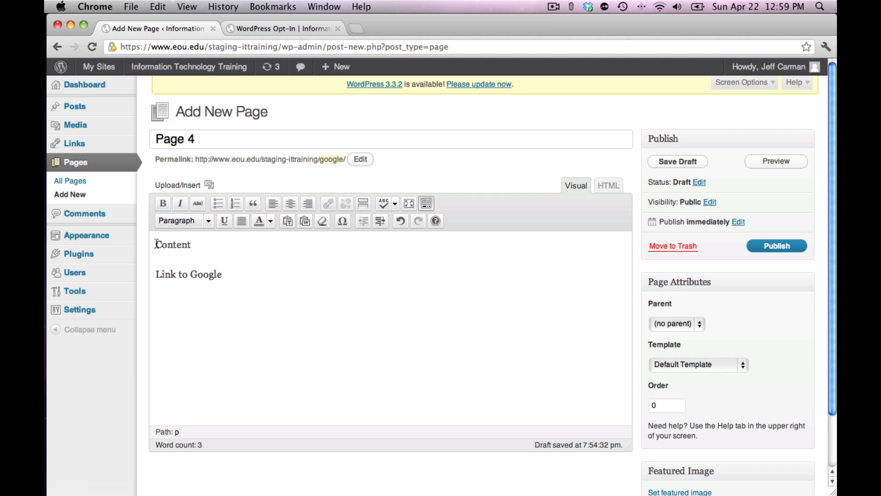
pyautogui.moveTo(157, 244); pyautogui.dragTo(196, 245)
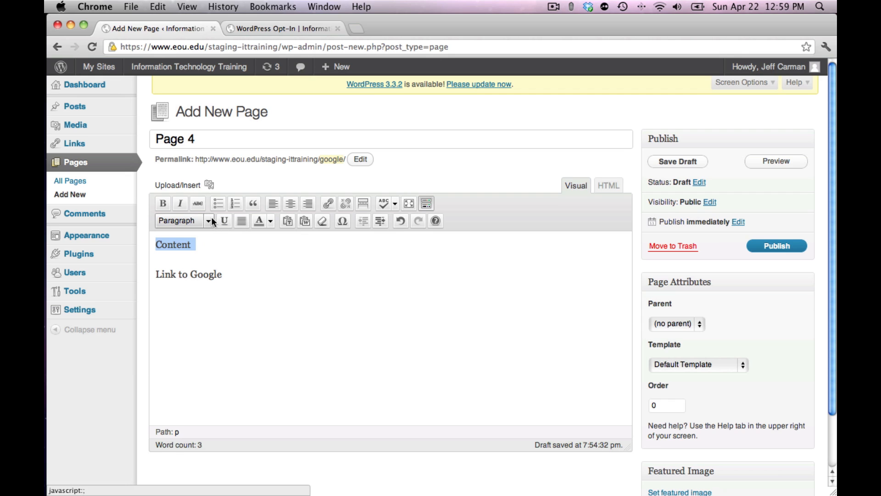
pyautogui.click(209, 220)
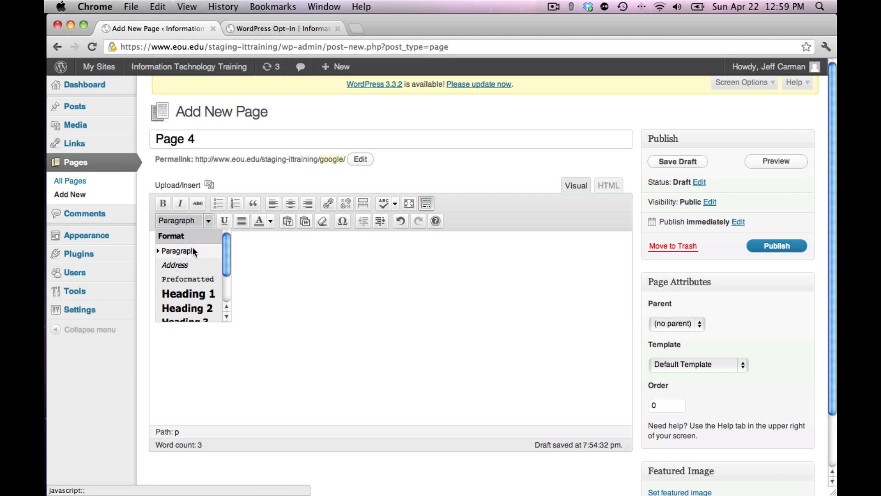
pyautogui.moveTo(227, 252); pyautogui.dragTo(227, 263)
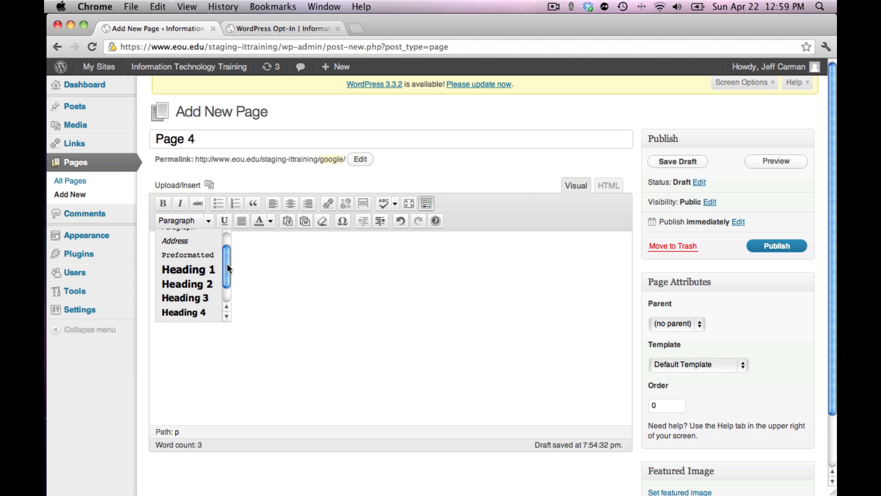
pyautogui.click(199, 271)
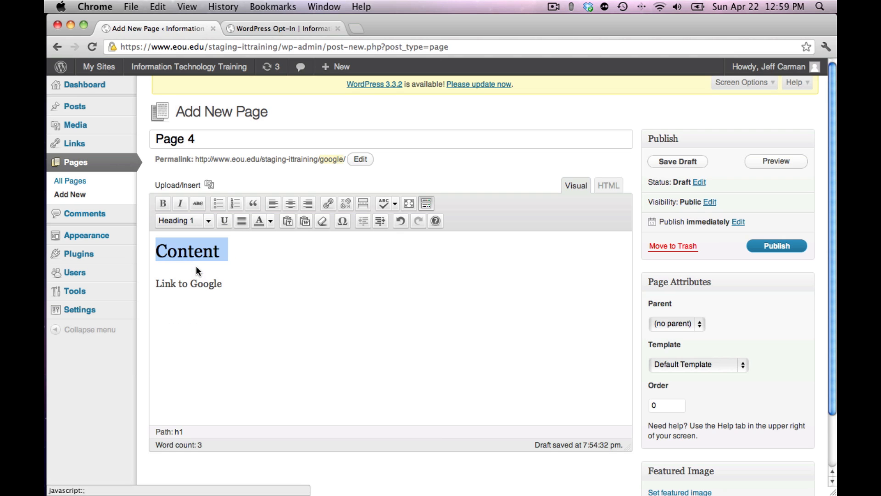
# Step: Add a new paragraph reading "Content" below the "Link to Google" line
pyautogui.click(230, 287)
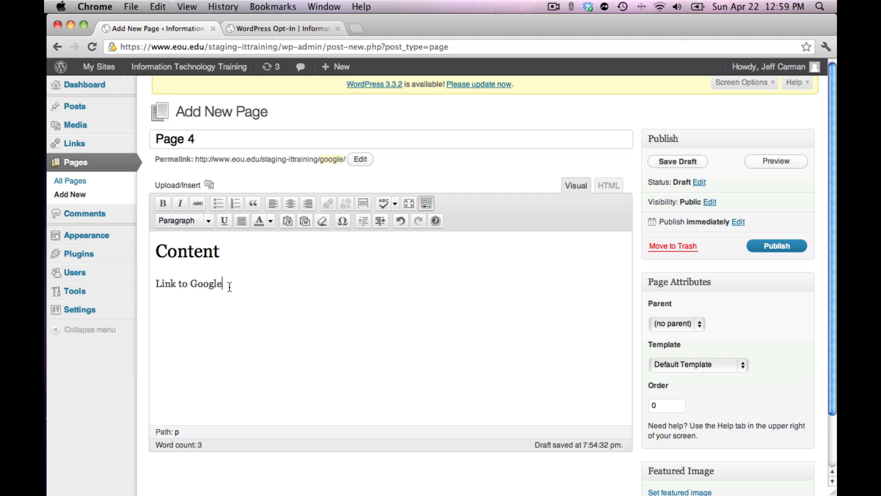
pyautogui.press('Return')
pyautogui.write('Content')
# Step: Format the "Link to Google" line as Heading 2
pyautogui.moveTo(155, 284); pyautogui.dragTo(230, 284)
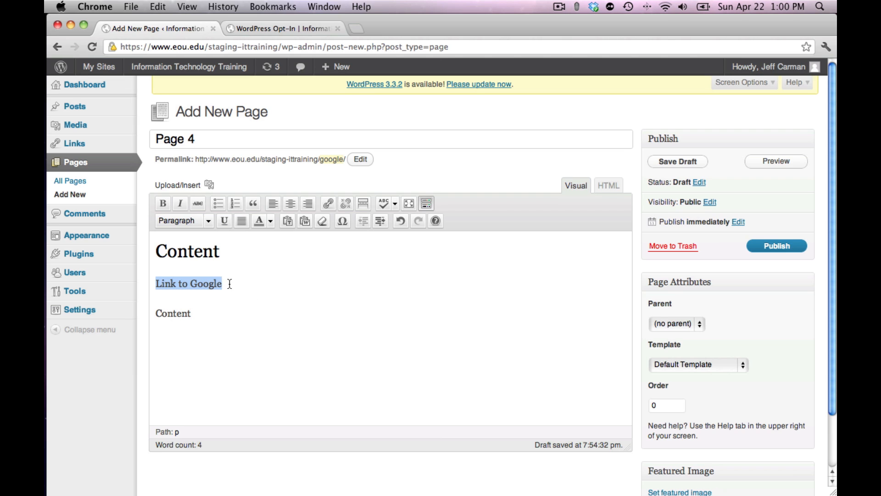
pyautogui.click(206, 221)
pyautogui.click(205, 308)
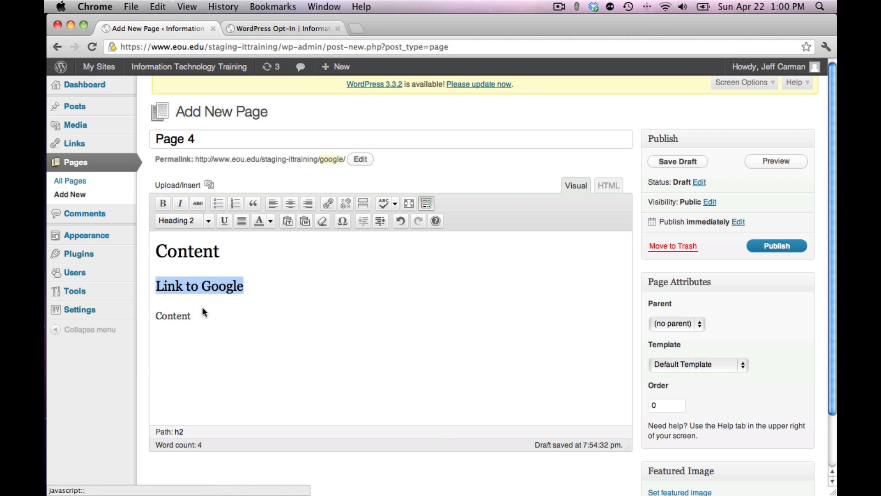
pyautogui.click(174, 317)
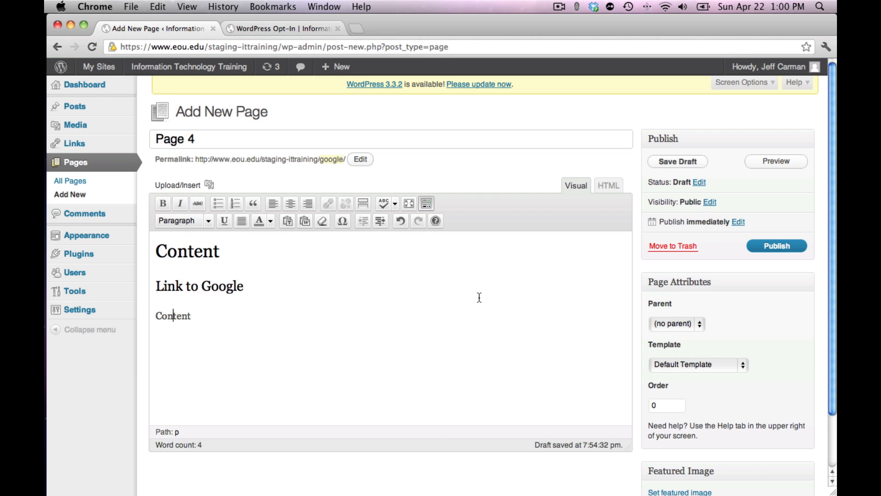
# Step: Publish the page, view it on the live site, and return to editing it
pyautogui.click(764, 246)
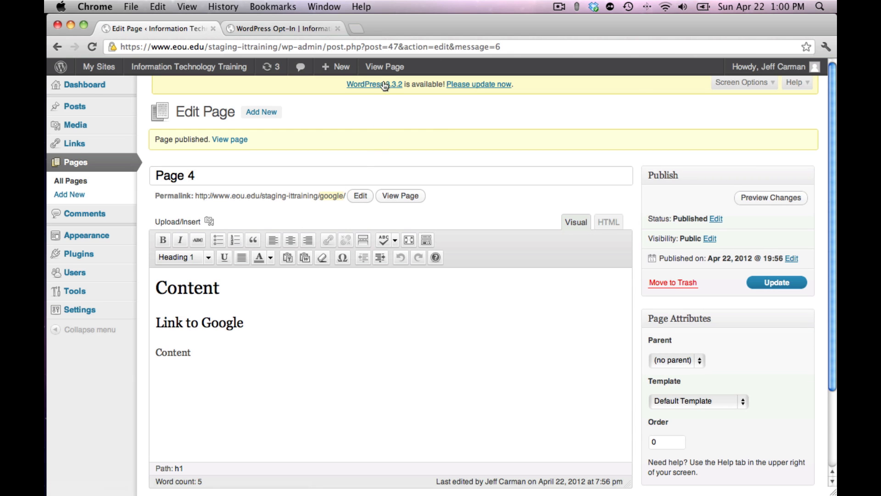
pyautogui.click(375, 67)
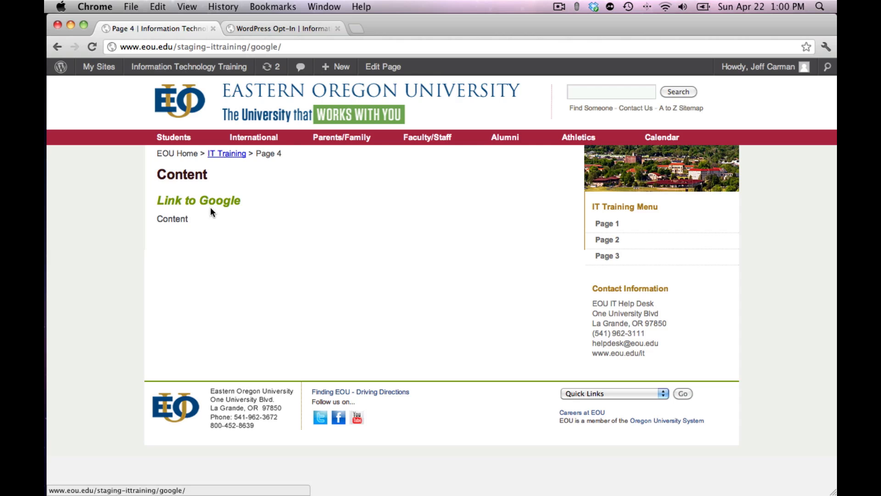
pyautogui.click(369, 68)
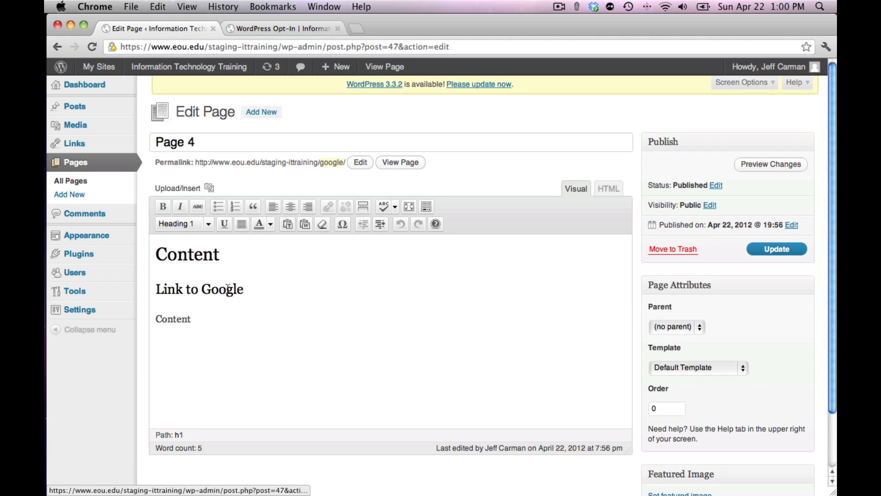
# Step: Examine the available paragraph and heading formats and the text colour palette without applying any of them
pyautogui.click(208, 225)
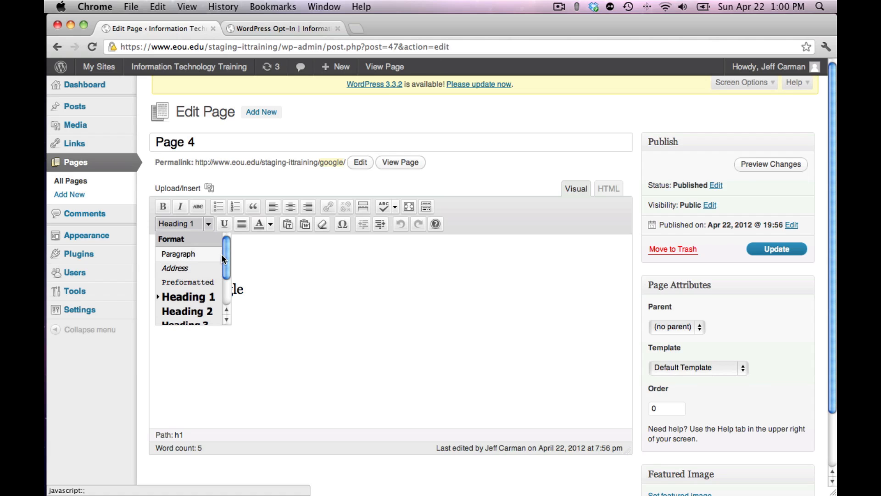
pyautogui.moveTo(227, 252); pyautogui.dragTo(228, 288)
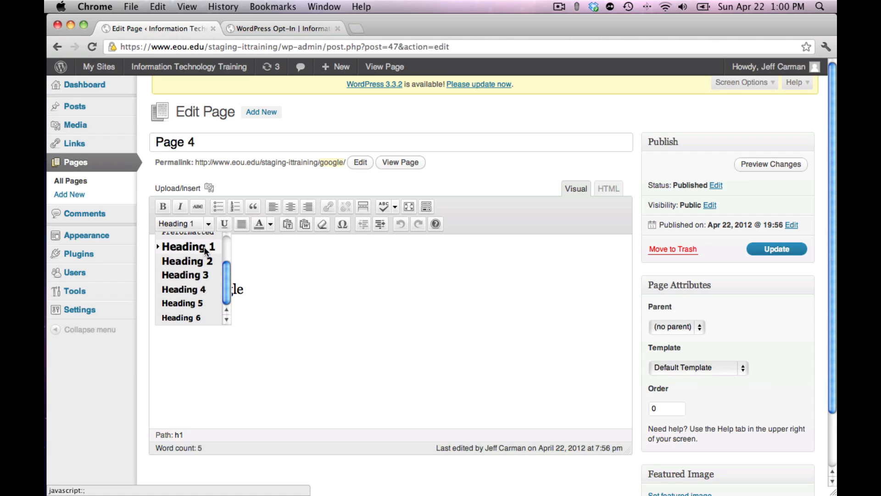
pyautogui.click(252, 281)
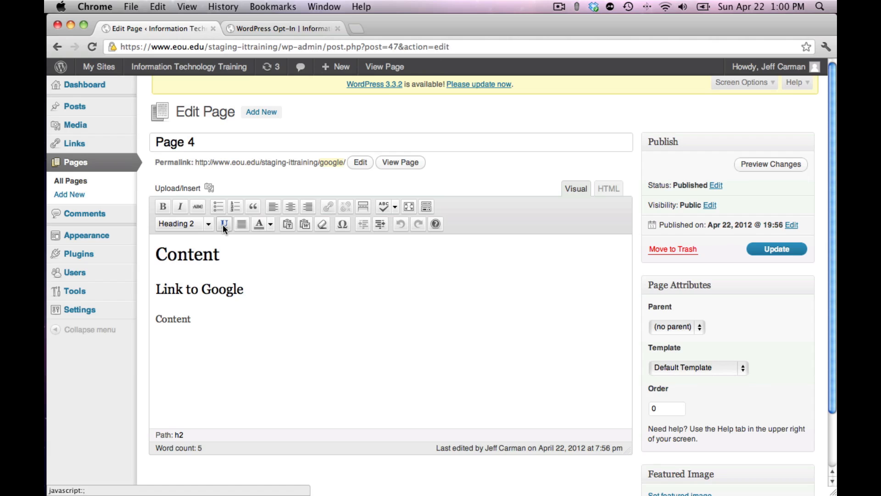
pyautogui.click(256, 278)
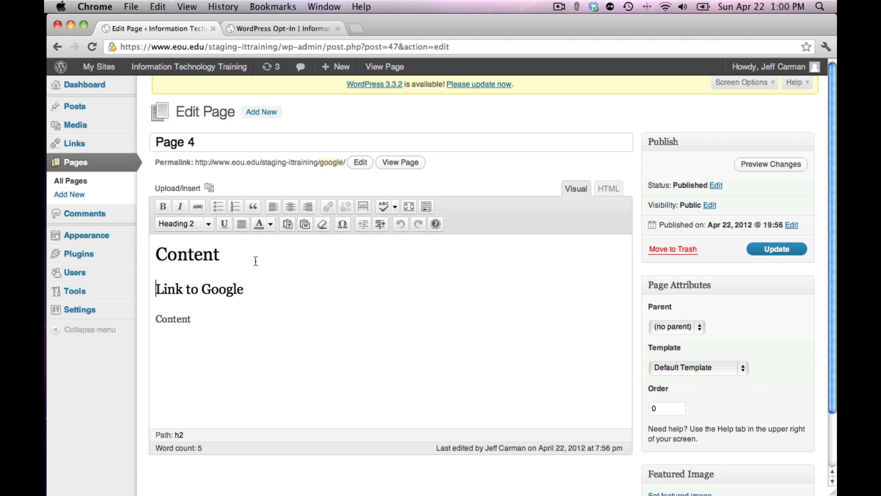
pyautogui.click(271, 224)
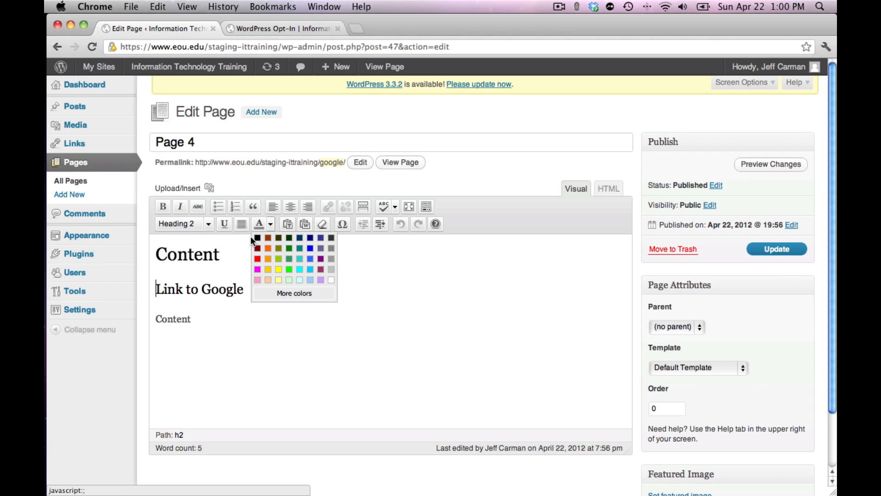
pyautogui.click(235, 247)
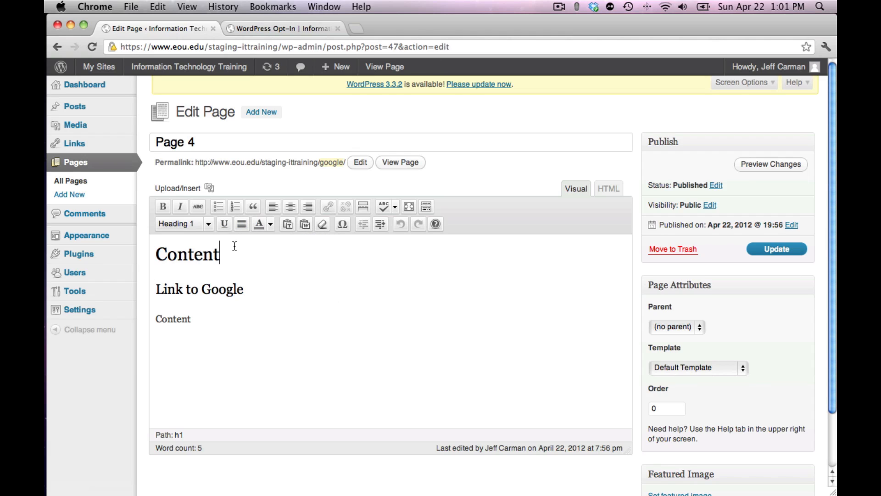
pyautogui.click(272, 223)
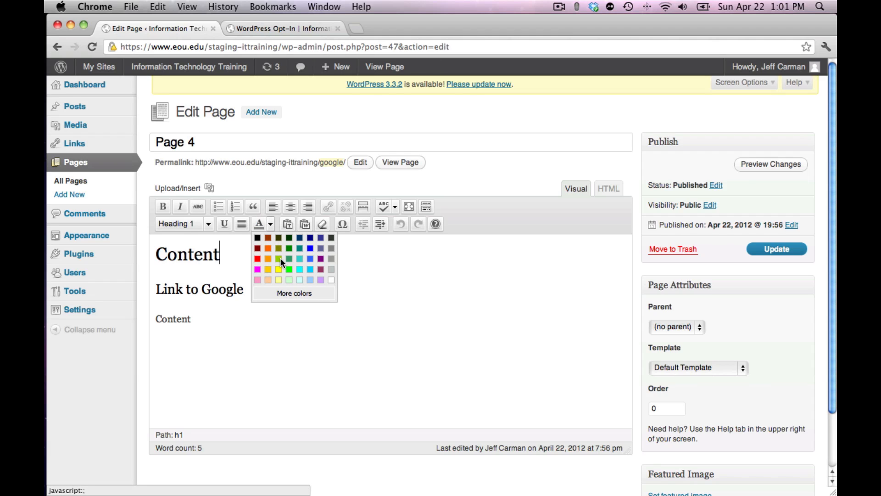
pyautogui.click(238, 255)
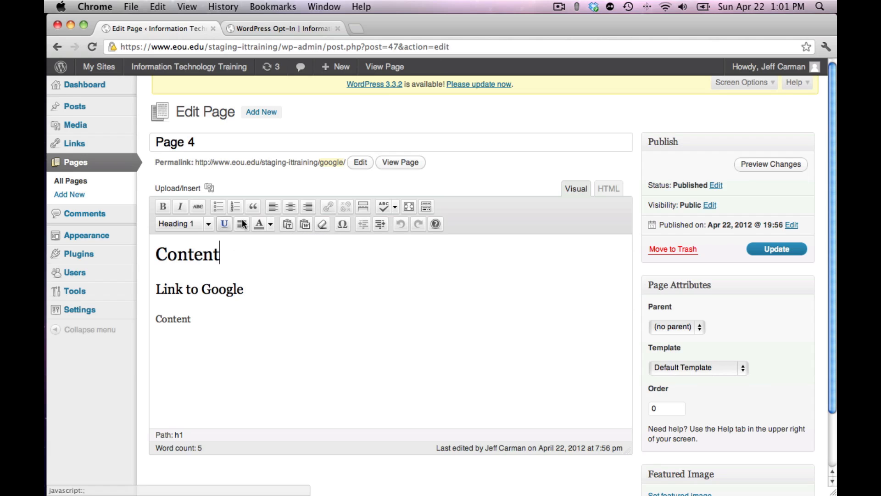
pyautogui.click(209, 224)
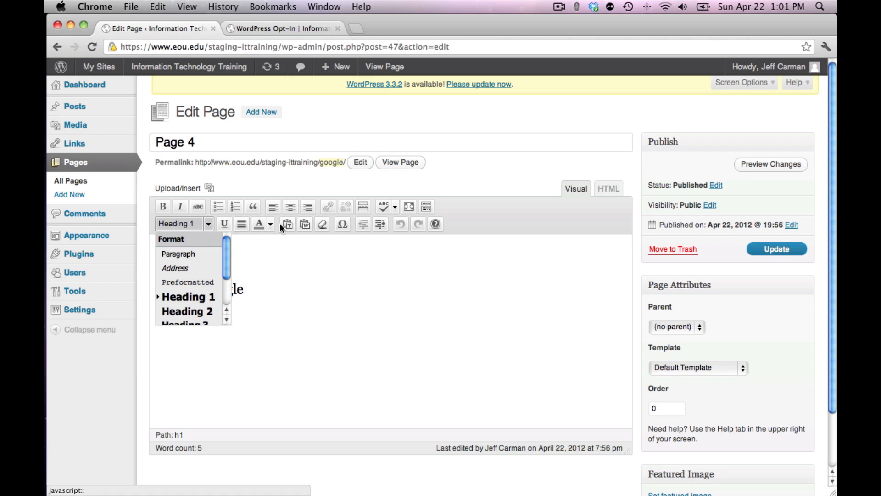
pyautogui.click(279, 269)
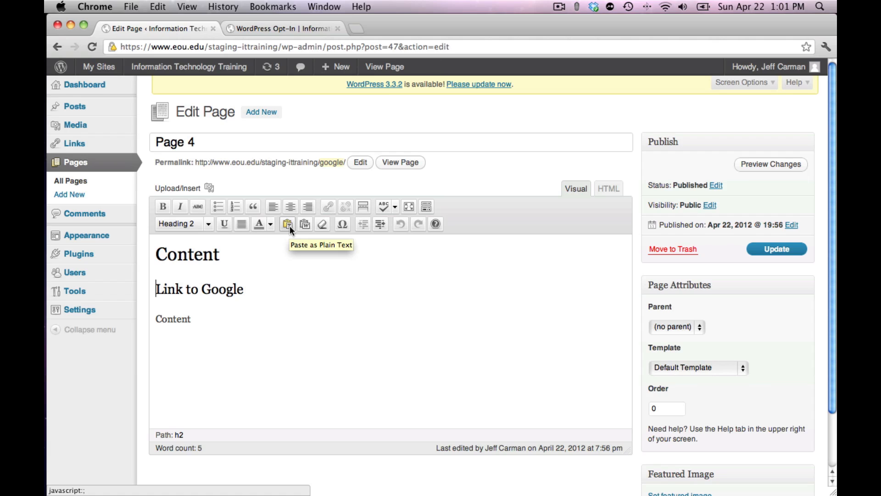
pyautogui.click(287, 224)
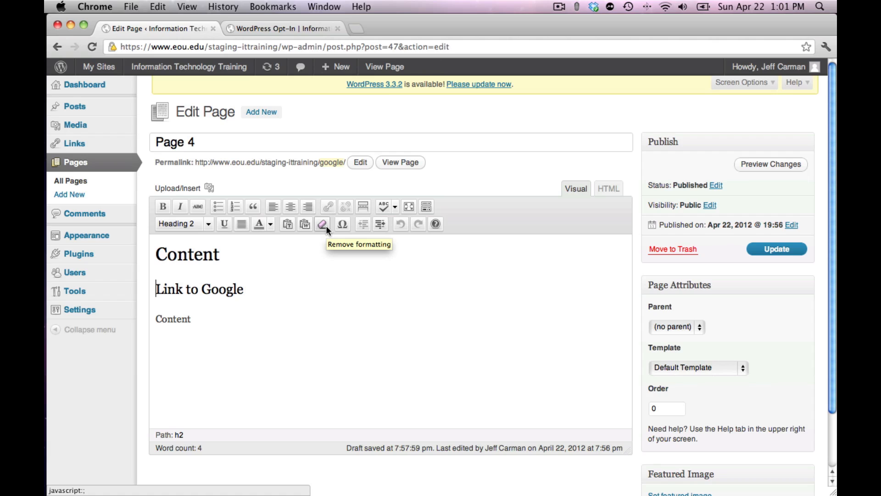
pyautogui.click(226, 319)
pyautogui.moveTo(227, 319); pyautogui.dragTo(151, 252)
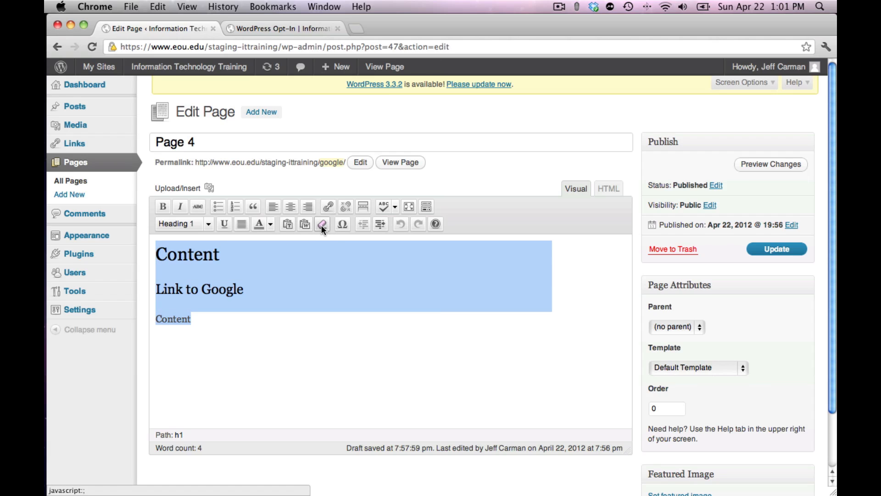
pyautogui.click(225, 359)
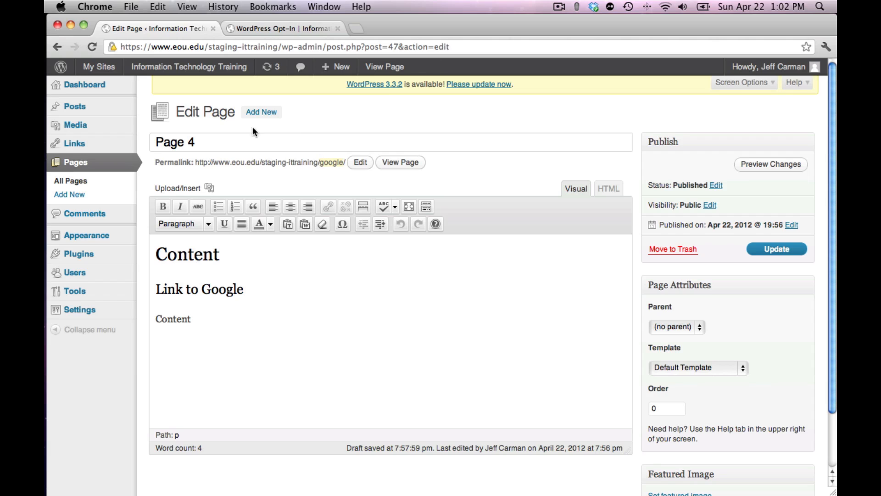
# Step: Save the published page with an update and open the list of all pages
pyautogui.click(759, 249)
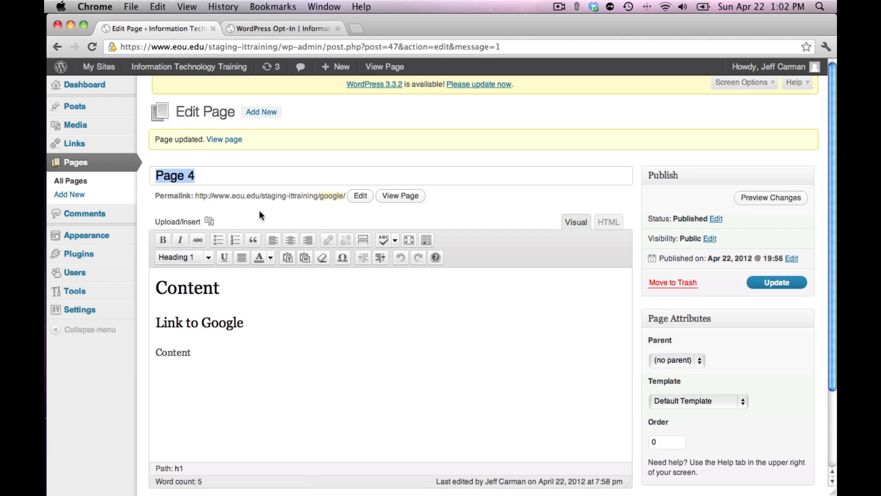
pyautogui.click(63, 183)
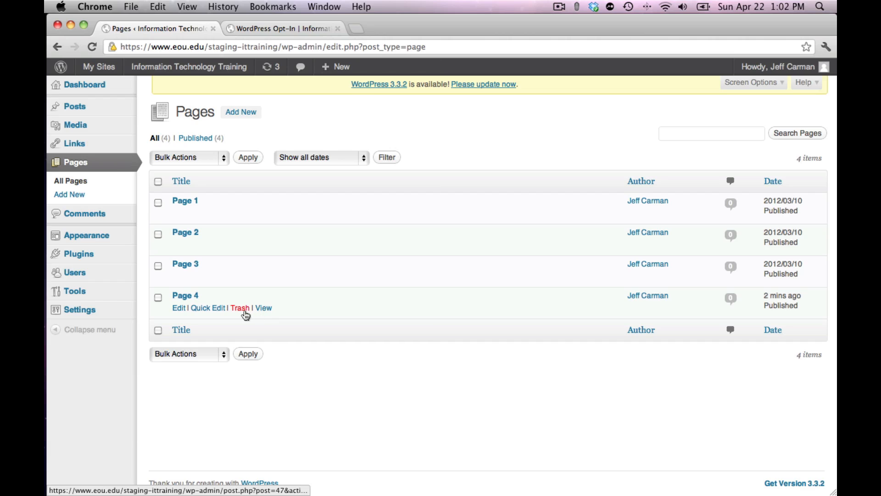
# Step: Move Page 4 to the Trash, restore it from there, and list the published pages
pyautogui.click(240, 309)
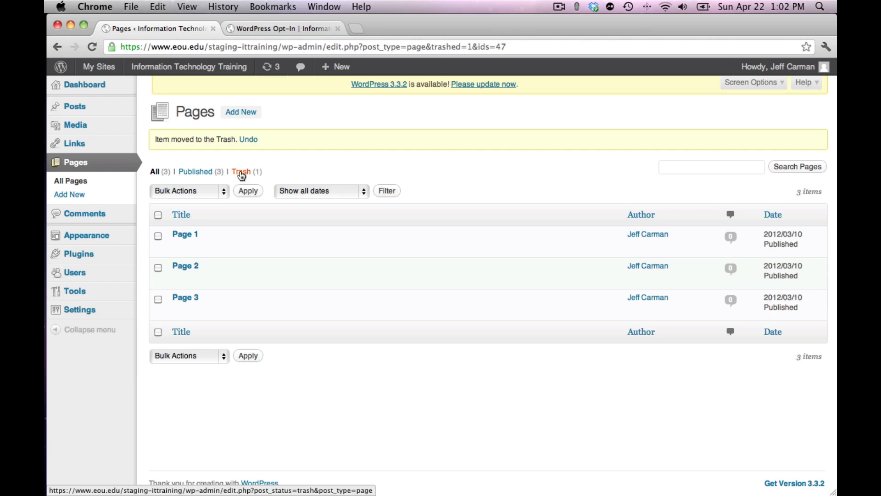
pyautogui.click(242, 173)
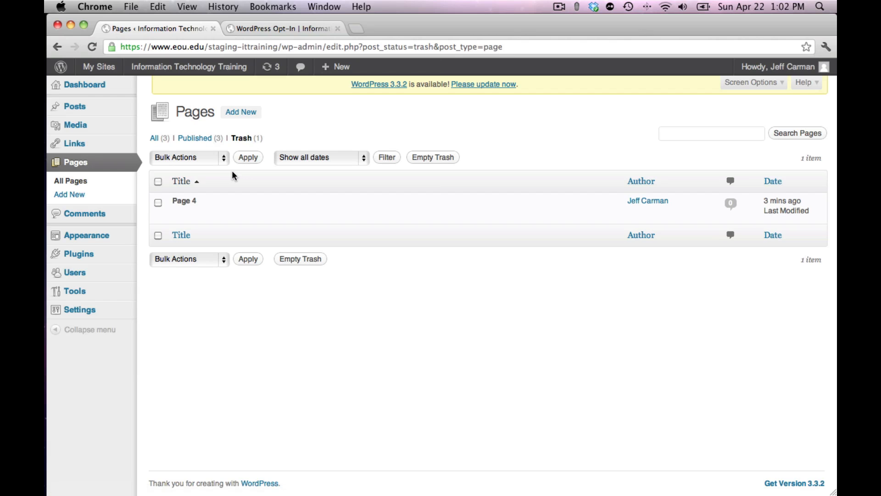
pyautogui.moveTo(187, 220)
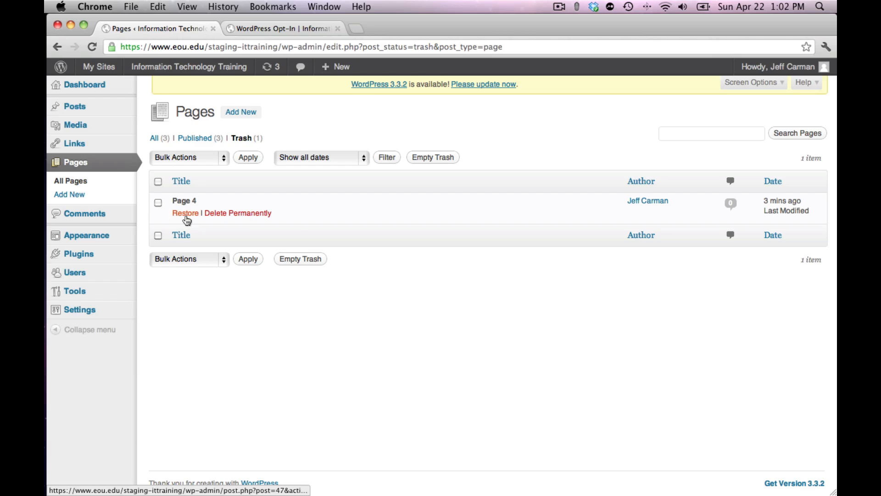
pyautogui.click(186, 213)
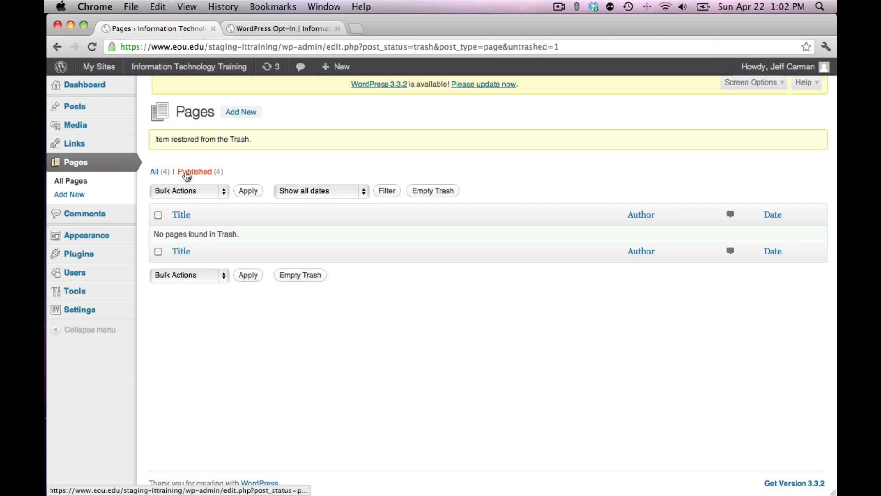
pyautogui.click(187, 174)
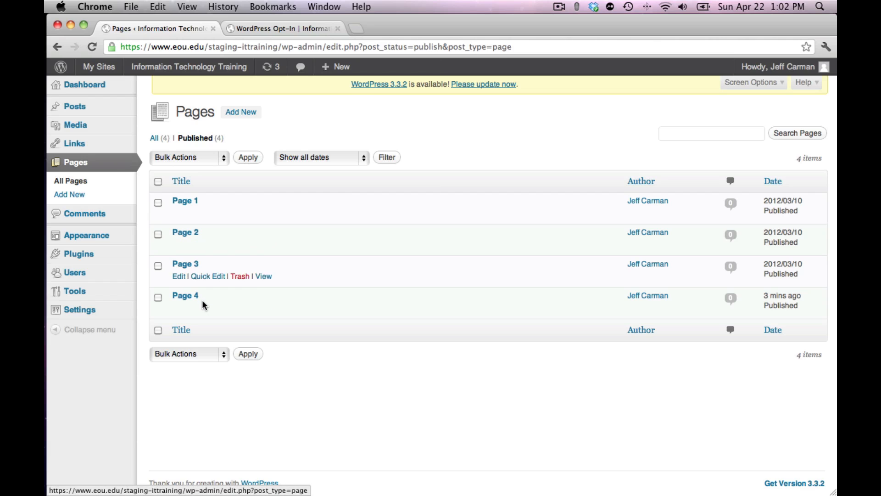
# Step: Move Page 4 to the Trash and delete it permanently from there
pyautogui.click(240, 307)
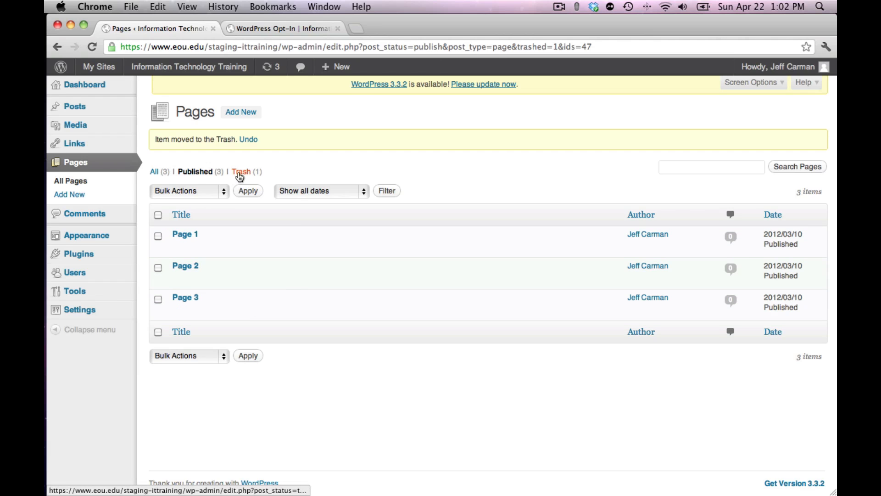
pyautogui.click(241, 173)
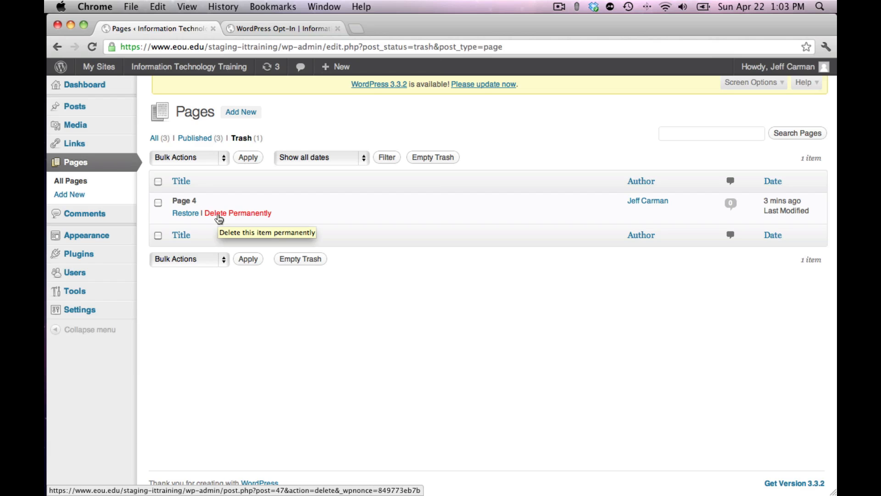
pyautogui.click(220, 215)
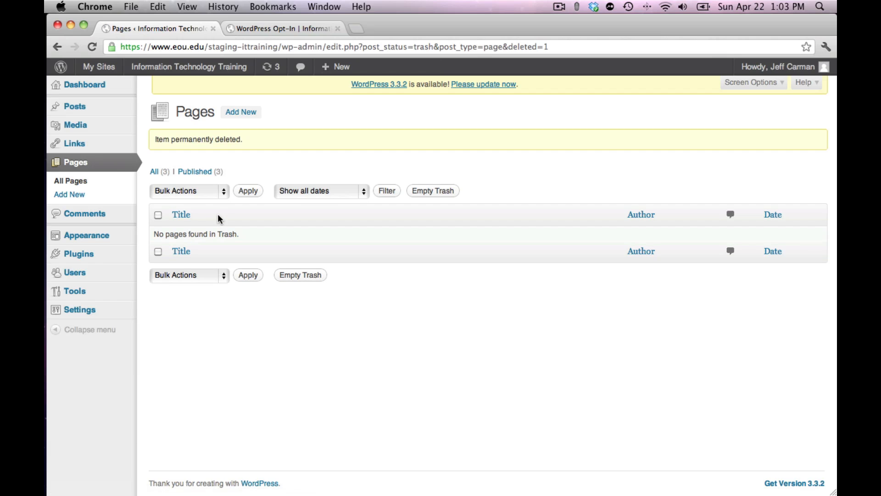